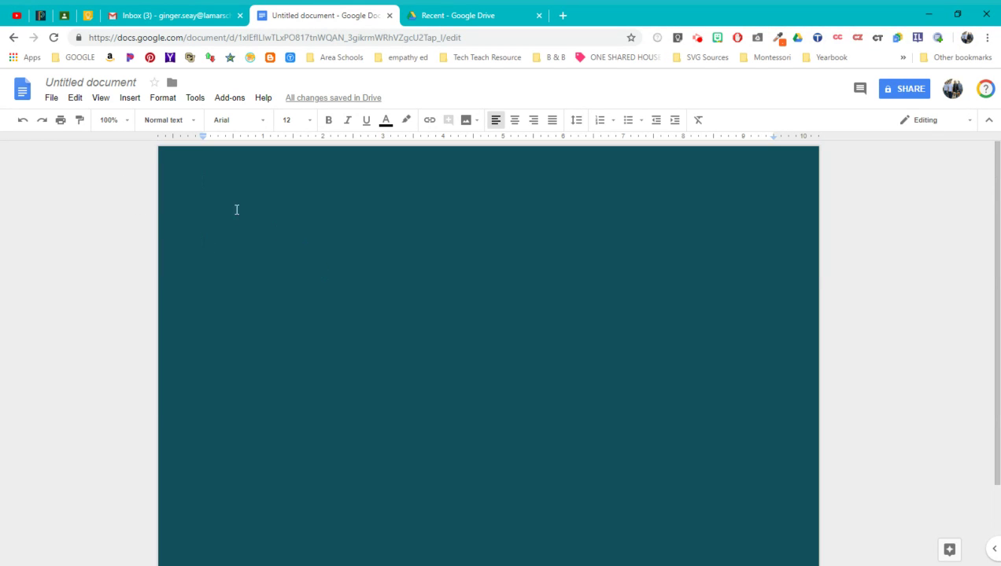
Step: Check the document's page setup, including its orientation, paper size, page color and margins
{"action": "left_click", "coordinate": [52, 98]}
{"action": "mouse_move", "coordinate": [74, 98]}
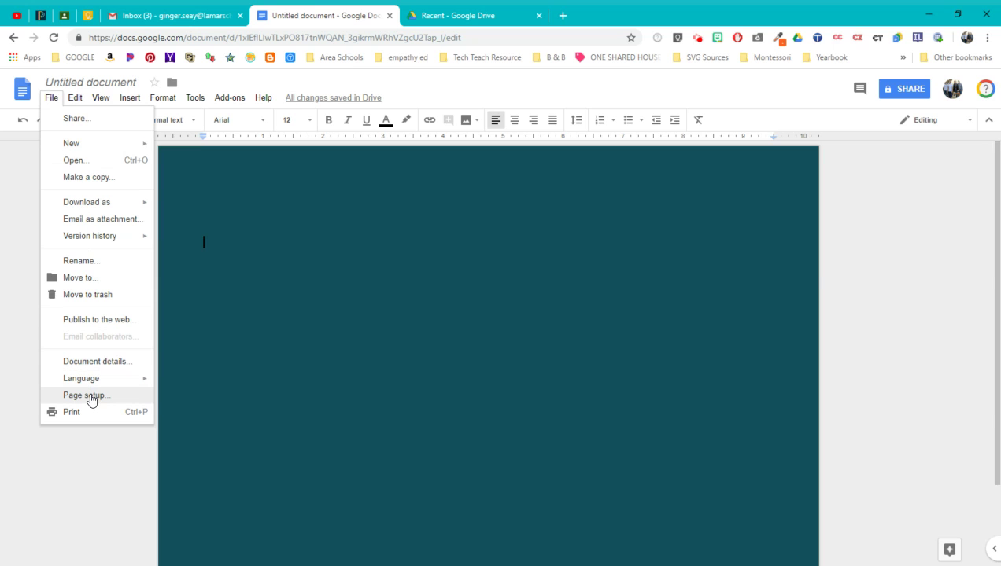
{"action": "left_click", "coordinate": [88, 395]}
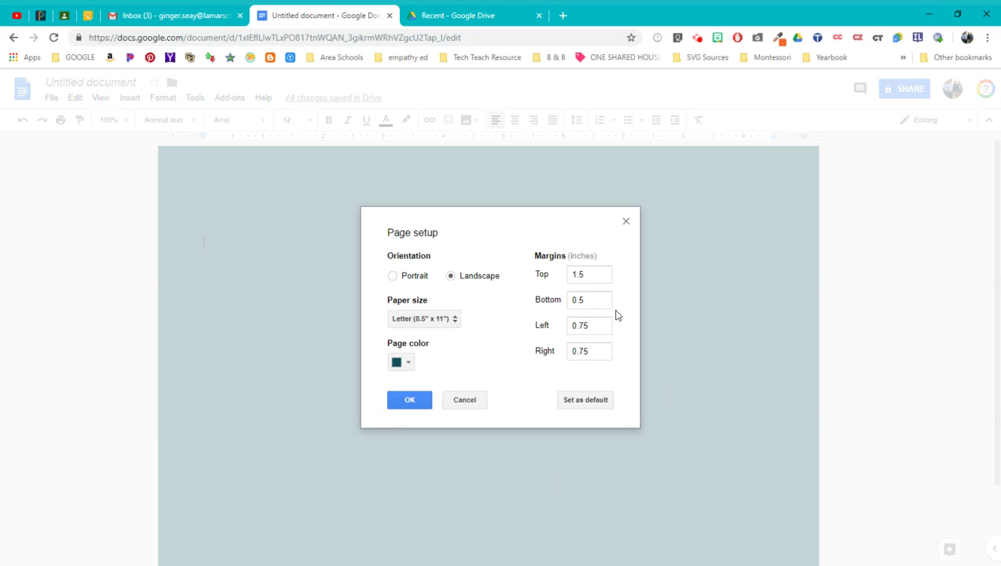
{"action": "left_click", "coordinate": [625, 221]}
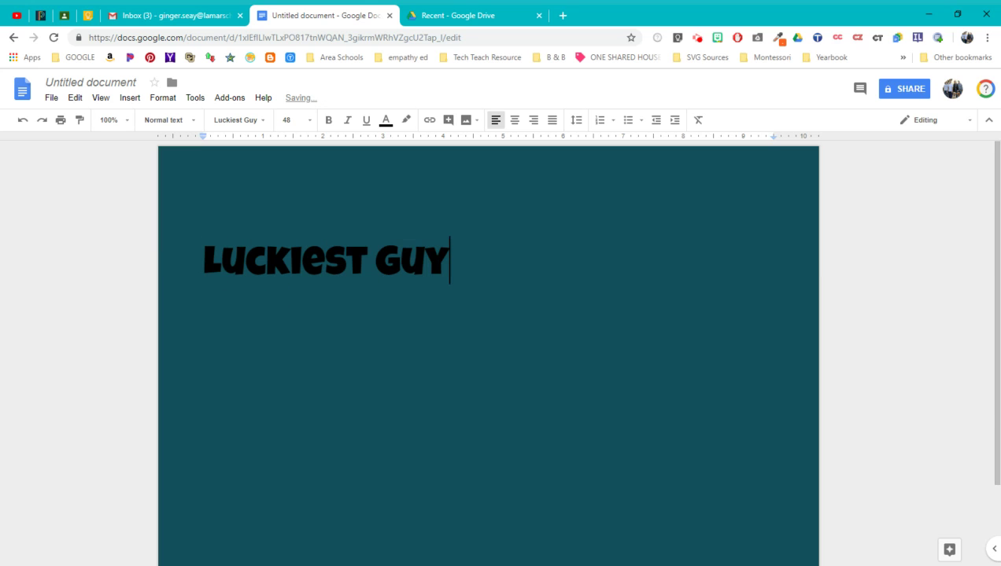
Step: Center the "Luckiest Guy" heading horizontally on the page
{"action": "left_click", "coordinate": [515, 123]}
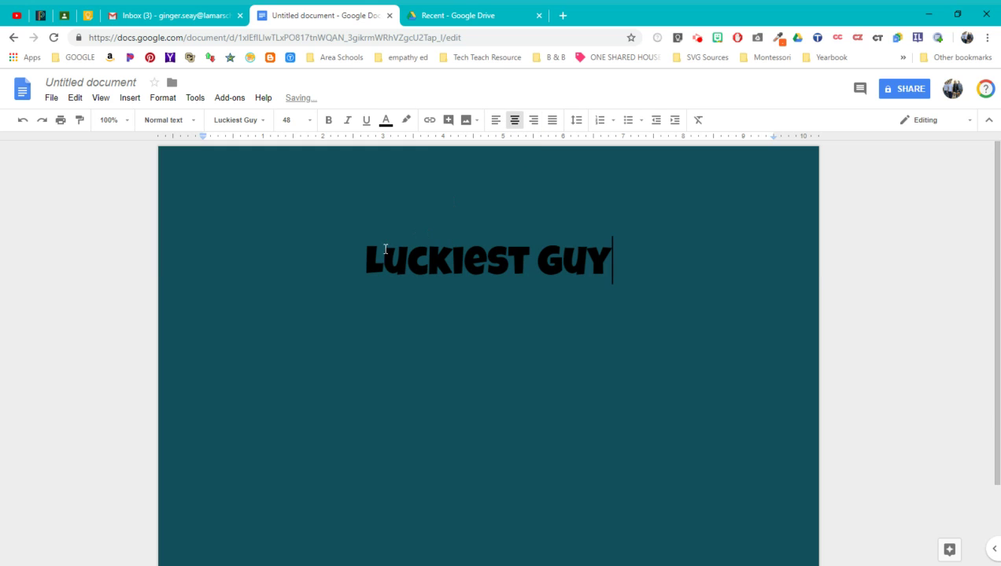
{"action": "left_click_drag", "start_coordinate": [363, 253], "coordinate": [646, 253]}
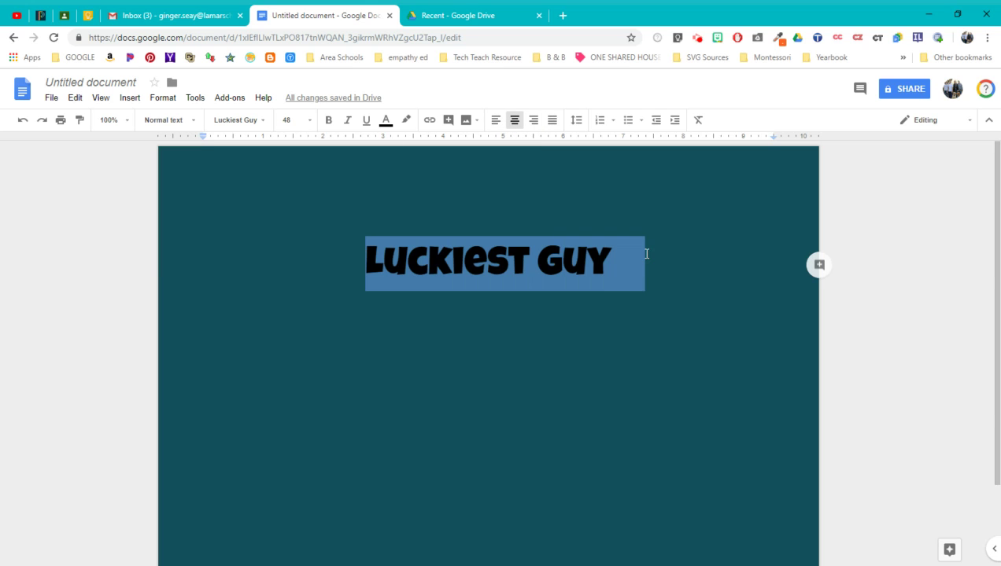
{"action": "left_click", "coordinate": [628, 256]}
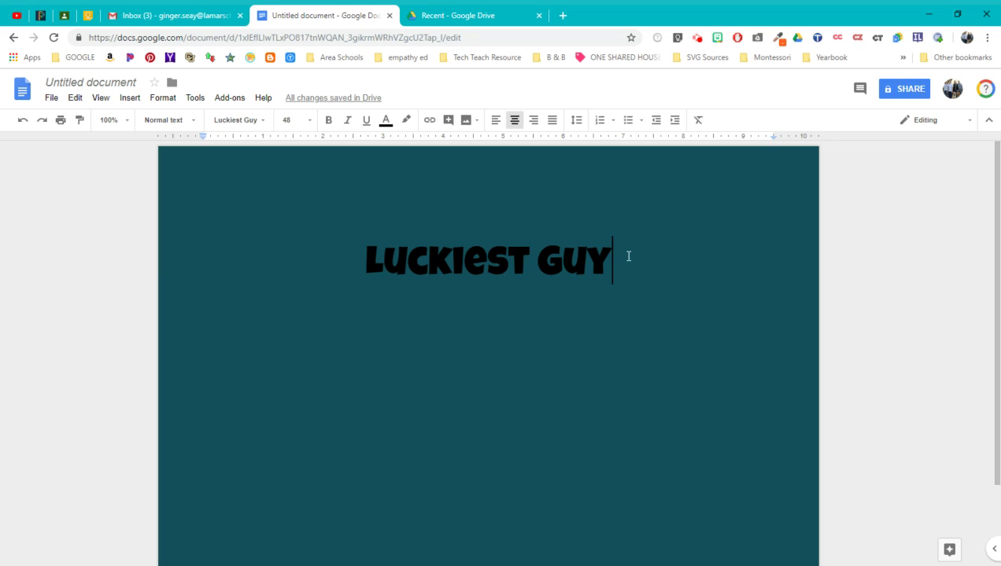
Step: Set the text color of the entire "Luckiest Guy" heading to white
{"action": "left_click", "coordinate": [363, 257]}
{"action": "key", "text": "shift+Right"}
{"action": "key", "text": "shift+Right"}
{"action": "key", "text": "shift+Right"}
{"action": "key", "text": "shift+Right"}
{"action": "key", "text": "shift+Right"}
{"action": "key", "text": "shift+Right"}
{"action": "key", "text": "shift+Right"}
{"action": "key", "text": "shift+Right"}
{"action": "key", "text": "shift+Right"}
{"action": "key", "text": "shift+Right"}
{"action": "key", "text": "shift+Right"}
{"action": "key", "text": "shift+Right"}
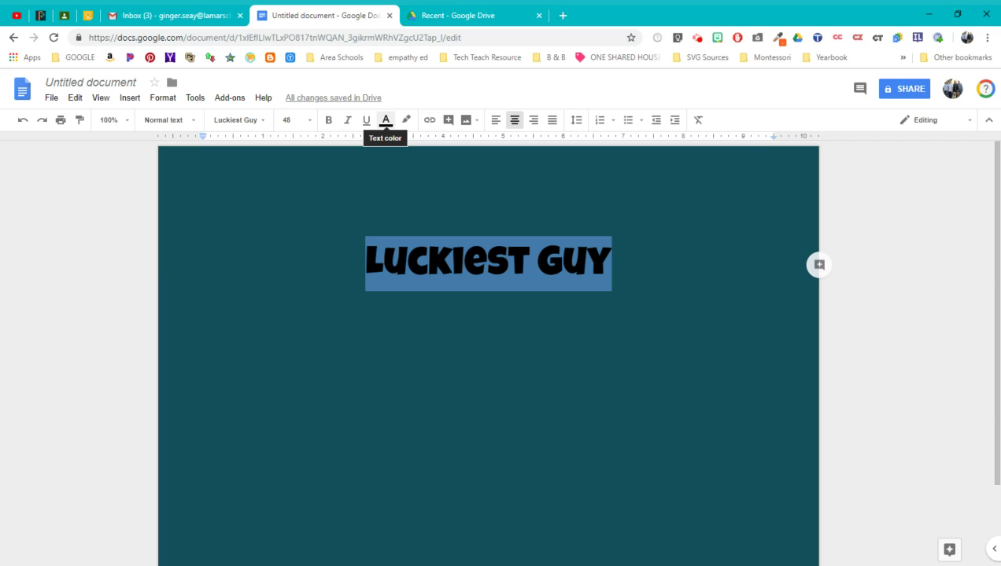
{"action": "left_click", "coordinate": [385, 122]}
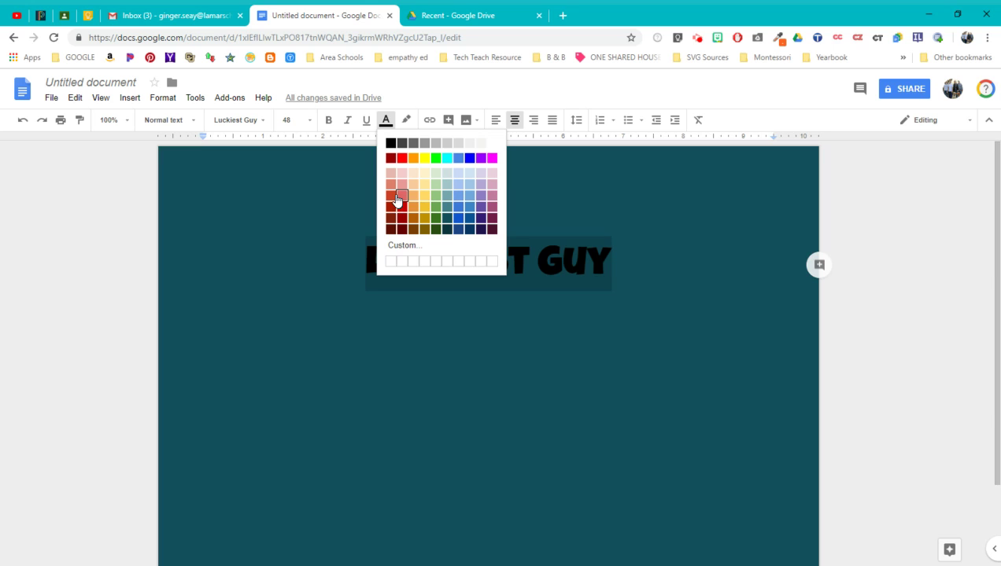
{"action": "left_click", "coordinate": [490, 145]}
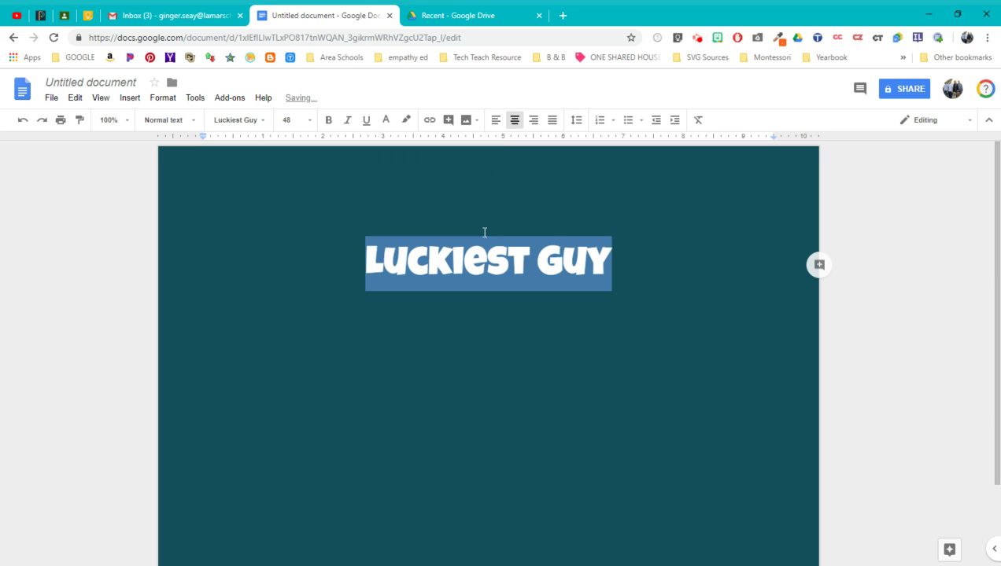
{"action": "left_click", "coordinate": [478, 315]}
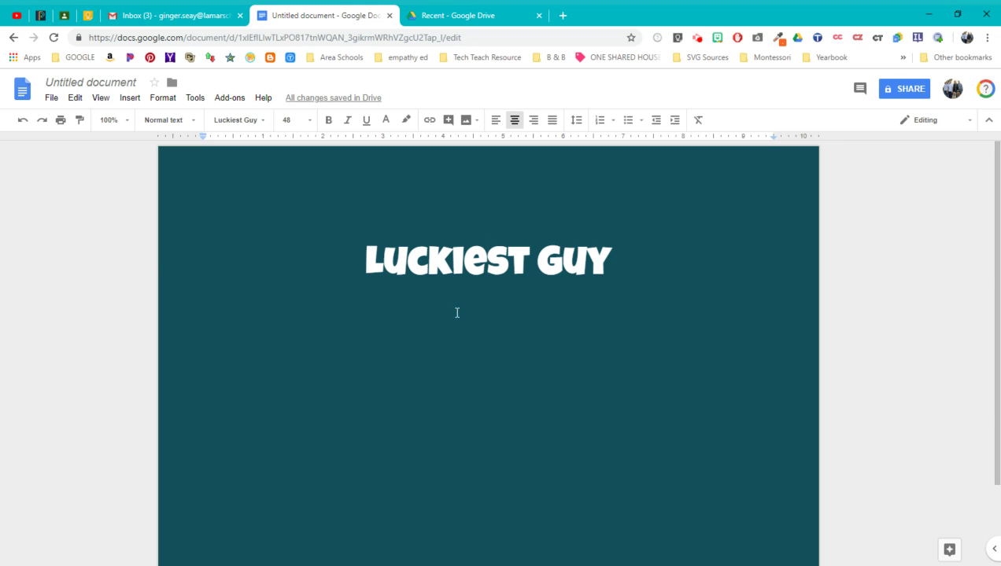
Step: Apply an orange highlight to the whole "Luckiest Guy" heading
{"action": "left_click", "coordinate": [362, 252]}
{"action": "key", "text": "shift+Right"}
{"action": "key", "text": "shift+Right"}
{"action": "key", "text": "shift+Right"}
{"action": "key", "text": "shift+Right"}
{"action": "key", "text": "shift+Right"}
{"action": "key", "text": "shift+Right"}
{"action": "key", "text": "shift+Right"}
{"action": "key", "text": "shift+Right"}
{"action": "key", "text": "shift+Right"}
{"action": "key", "text": "shift+Right"}
{"action": "key", "text": "shift+Right"}
{"action": "key", "text": "shift+Right"}
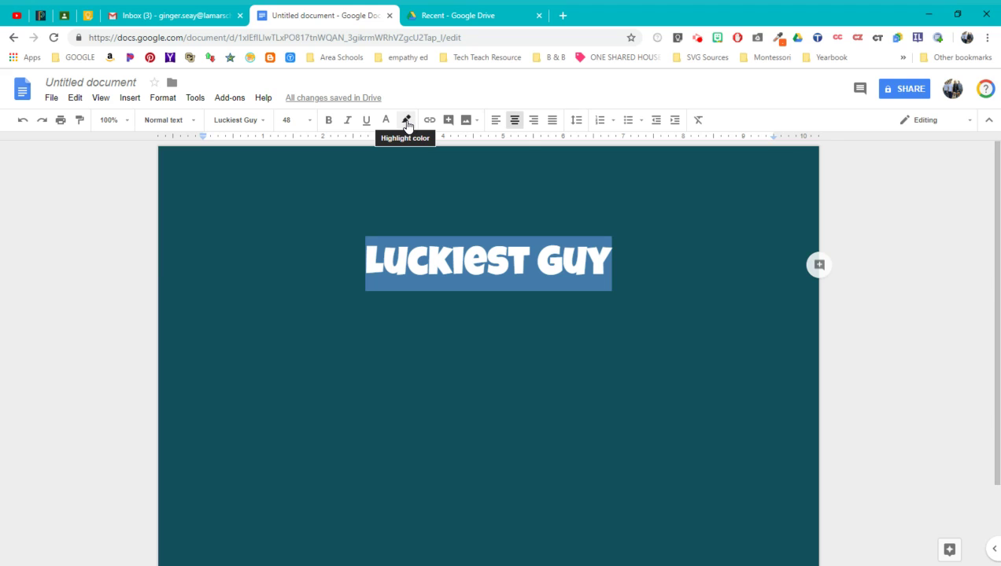
{"action": "left_click", "coordinate": [408, 126]}
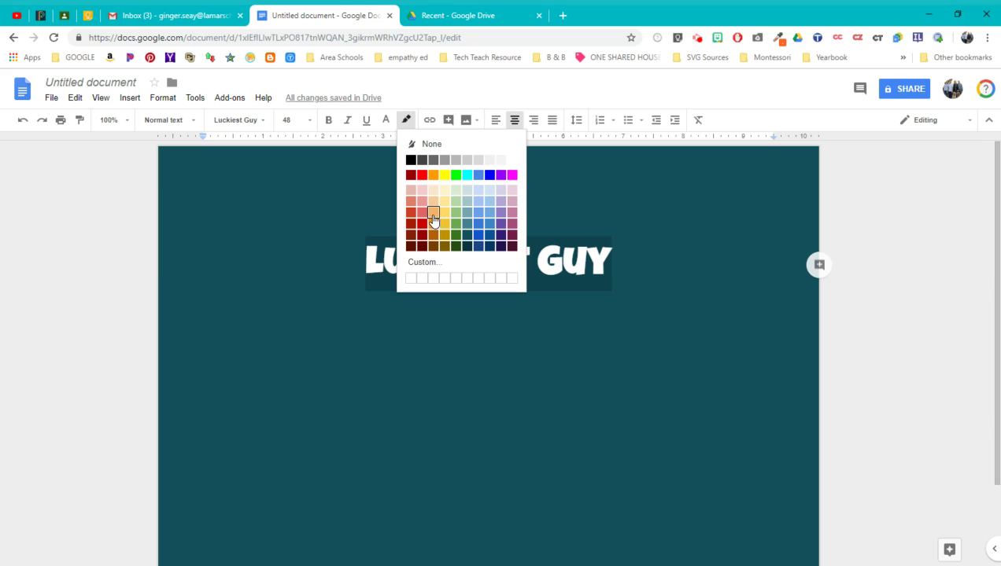
{"action": "left_click", "coordinate": [432, 175]}
{"action": "left_click", "coordinate": [426, 344]}
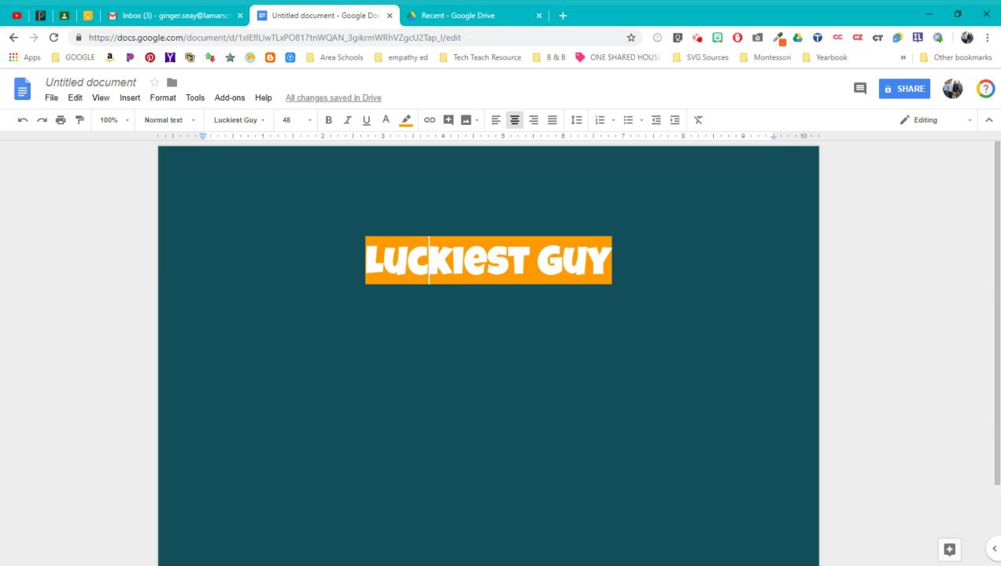
Step: Change the highlight of the "Luckiest Guy" heading to bright yellow
{"action": "triple_click", "coordinate": [360, 253]}
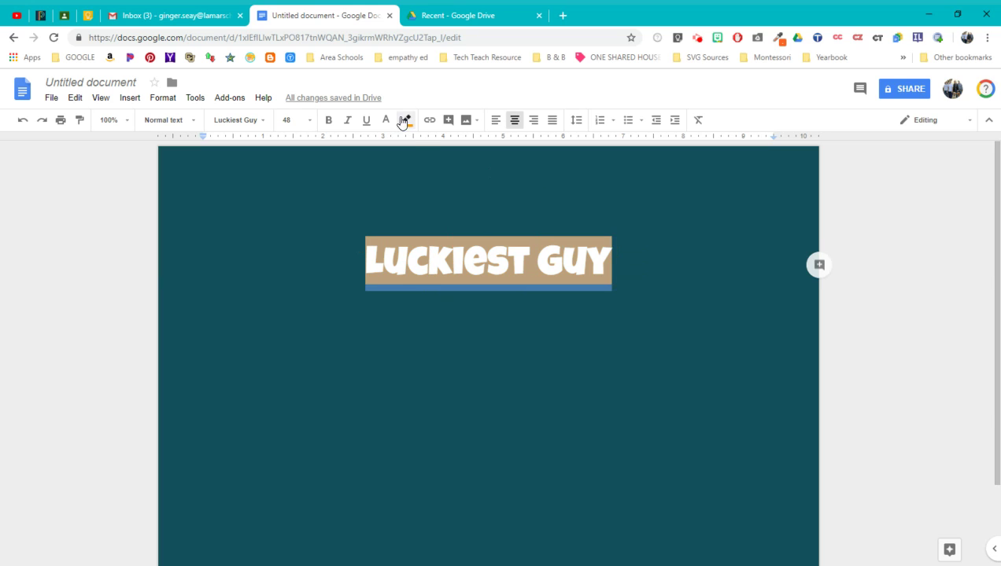
{"action": "left_click", "coordinate": [406, 119]}
{"action": "left_click", "coordinate": [445, 174]}
{"action": "left_click", "coordinate": [341, 277]}
Step: Change the highlight of the "Luckiest Guy" heading to the dark red at the start of the bright color row
{"action": "triple_click", "coordinate": [360, 259]}
{"action": "left_click", "coordinate": [406, 120]}
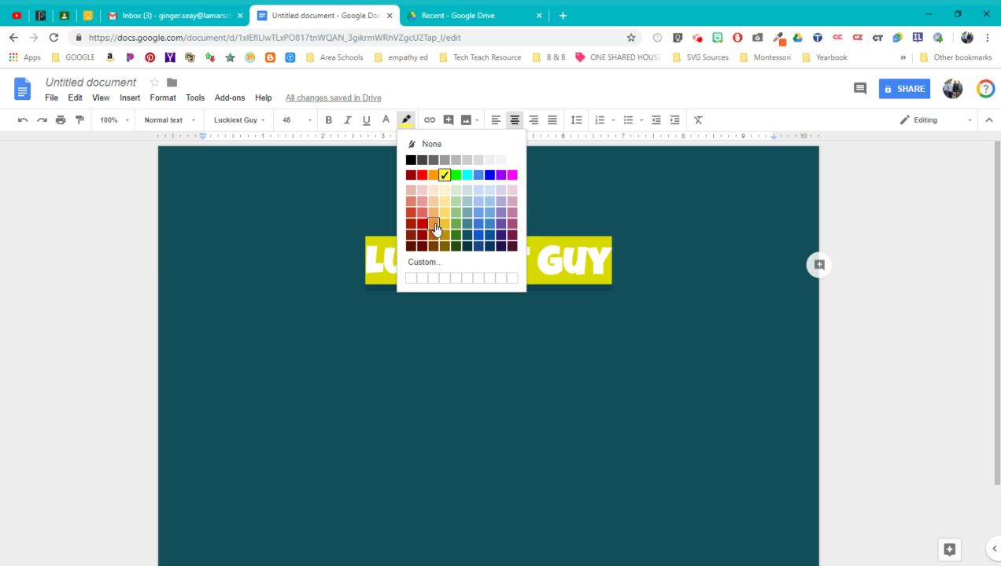
{"action": "left_click", "coordinate": [411, 174]}
{"action": "left_click", "coordinate": [333, 211]}
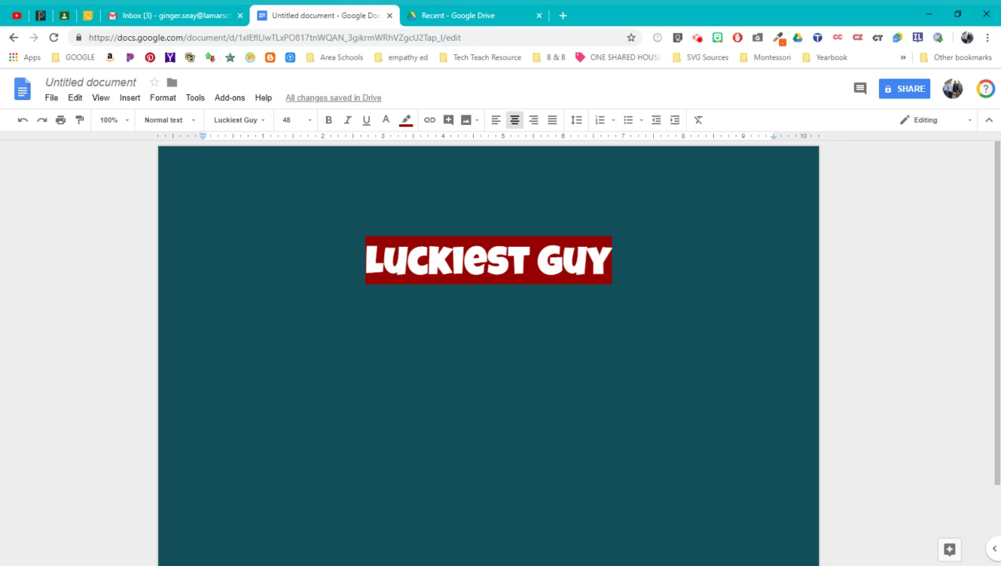
{"action": "left_click", "coordinate": [386, 122]}
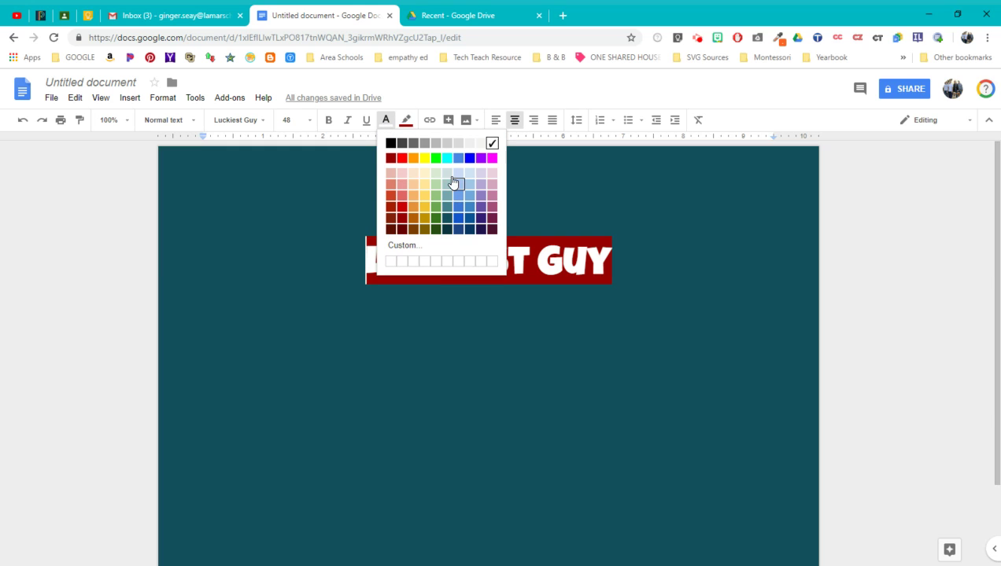
{"action": "left_click", "coordinate": [406, 120]}
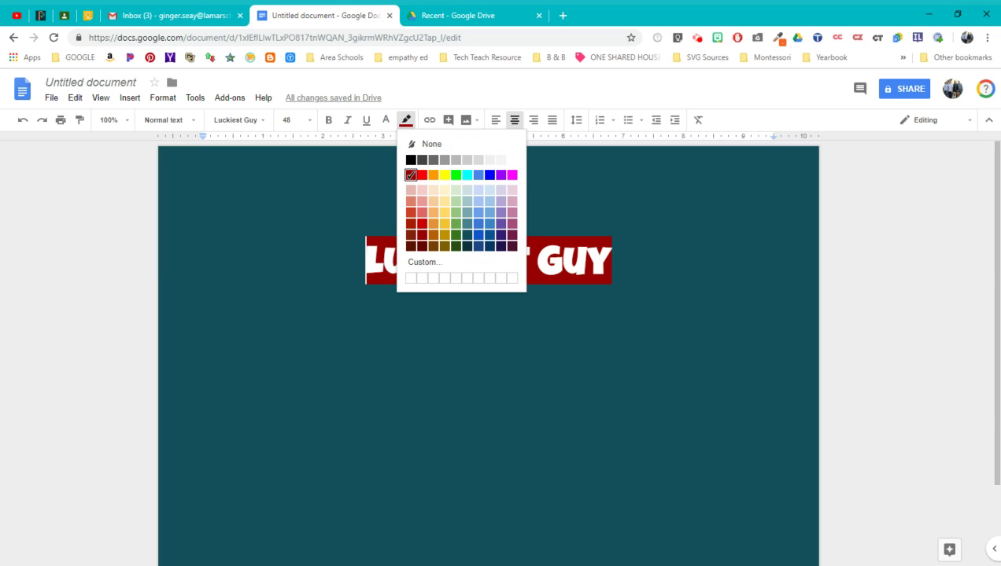
{"action": "left_click", "coordinate": [299, 289]}
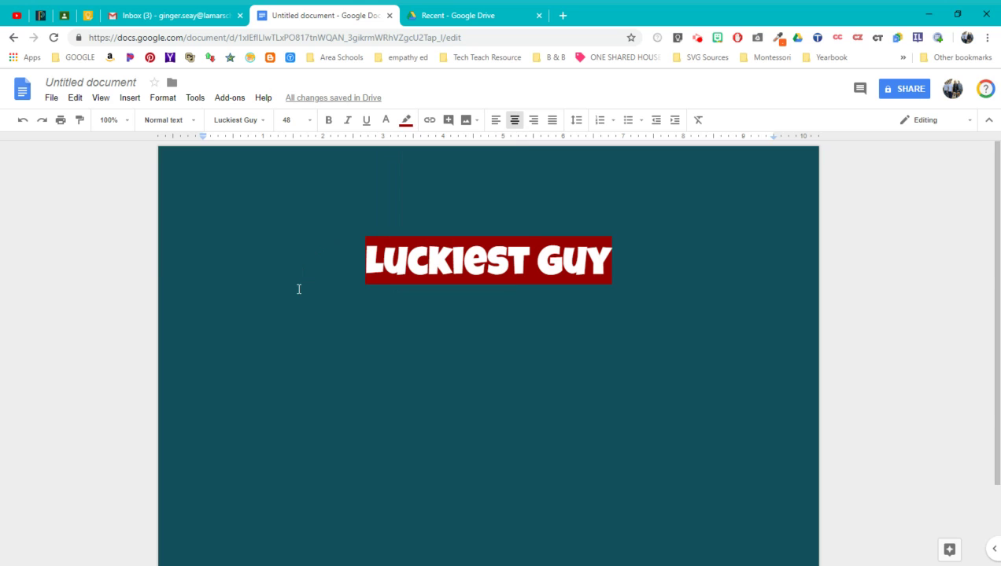